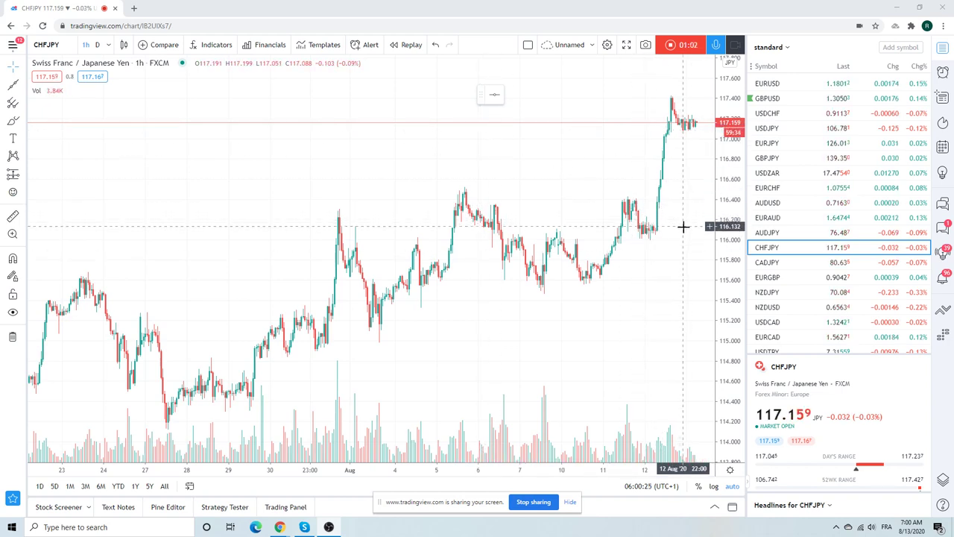
Set CHFJPY to the 1D interval, zoomed to show March–August daily candles.
{"action": "scroll", "coordinate": [684, 224], "scroll_direction": "down", "scroll_amount": 3}
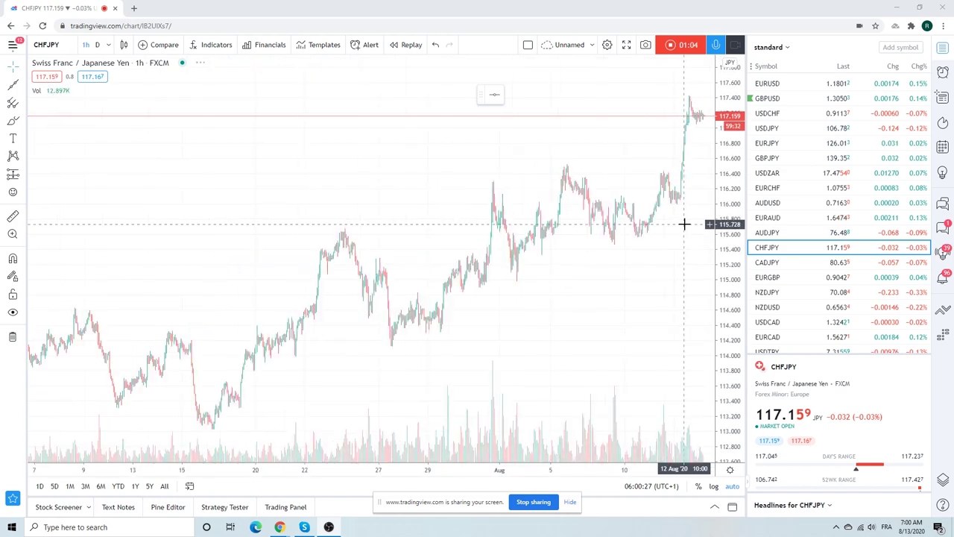
{"action": "key", "text": "d"}
{"action": "key", "text": "Return"}
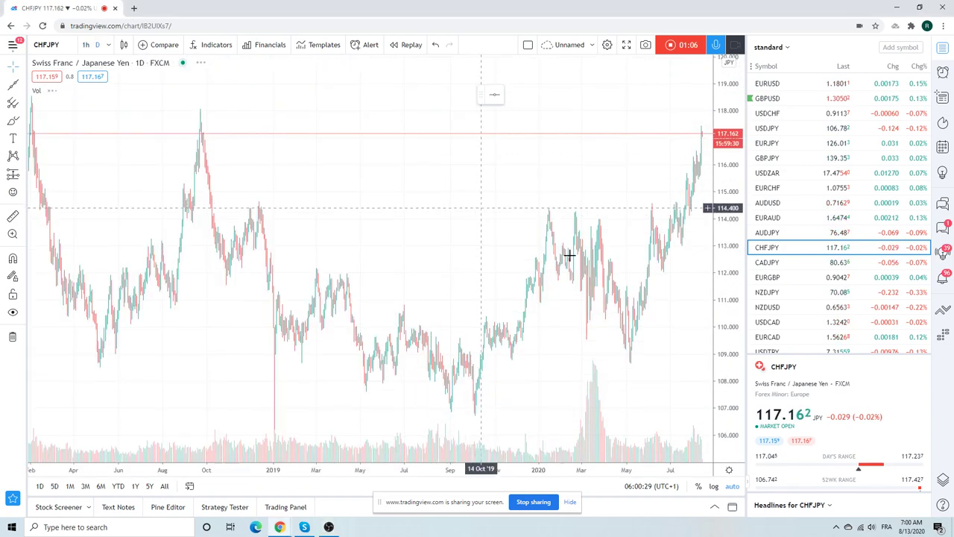
{"action": "scroll", "coordinate": [574, 260], "scroll_direction": "up", "scroll_amount": 6}
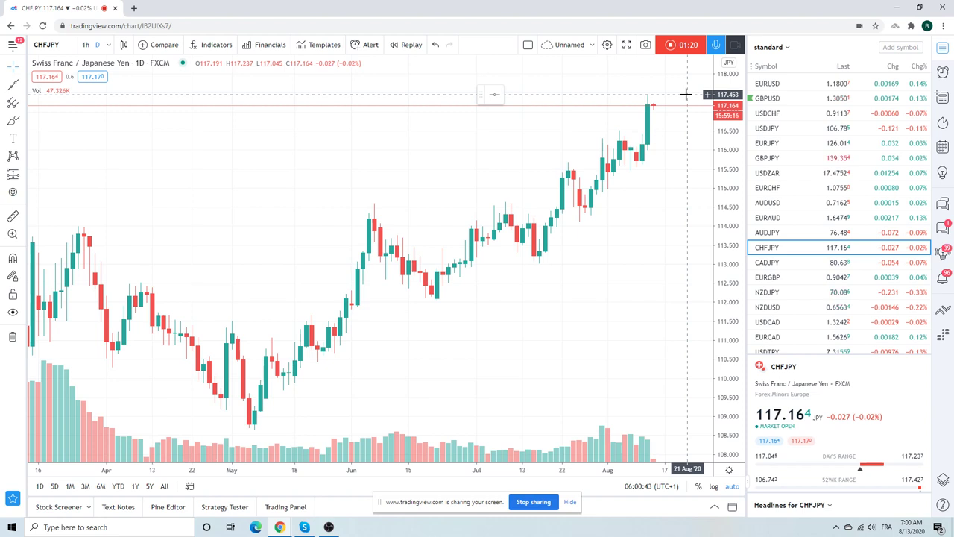
Load EURUSD on the 1h interval, zoomed out to late July–mid August.
{"action": "left_click", "coordinate": [773, 85]}
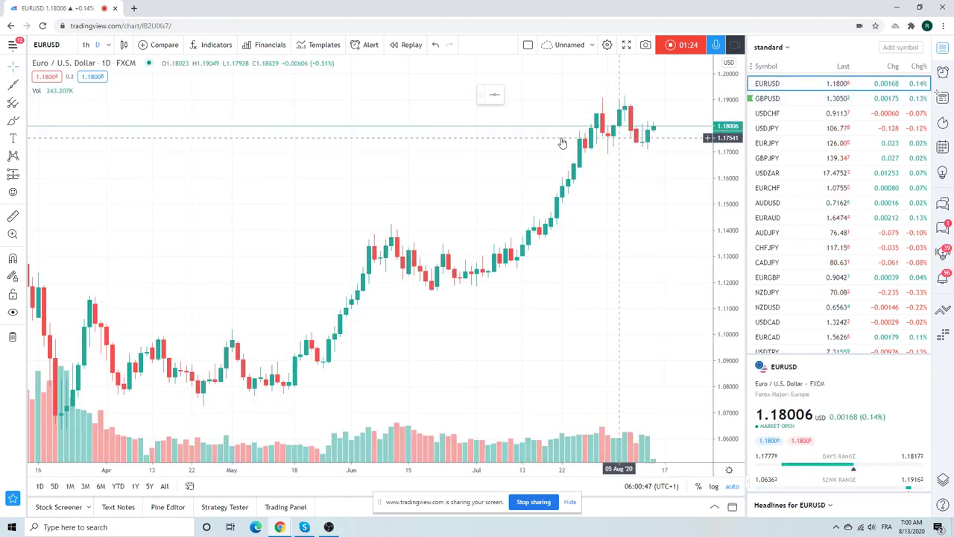
{"action": "left_click", "coordinate": [86, 44]}
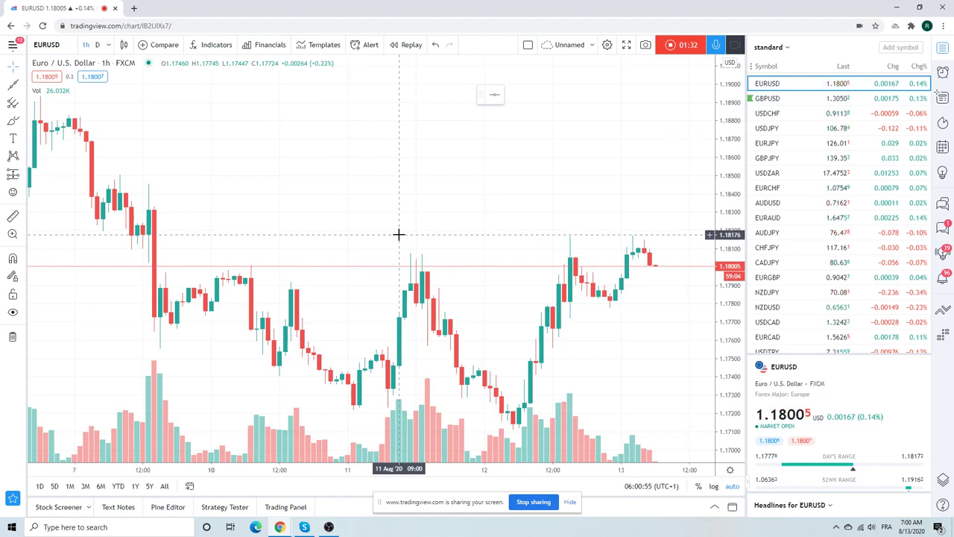
{"action": "scroll", "coordinate": [399, 234], "scroll_direction": "down", "scroll_amount": 5}
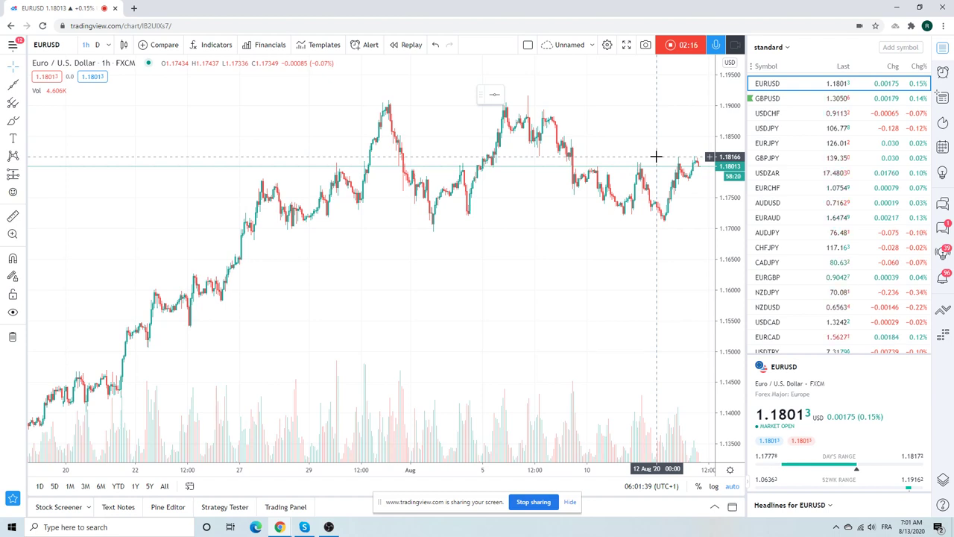
Step down the watchlist to the GBPUSD 1-hour chart.
{"action": "key", "text": "Down"}
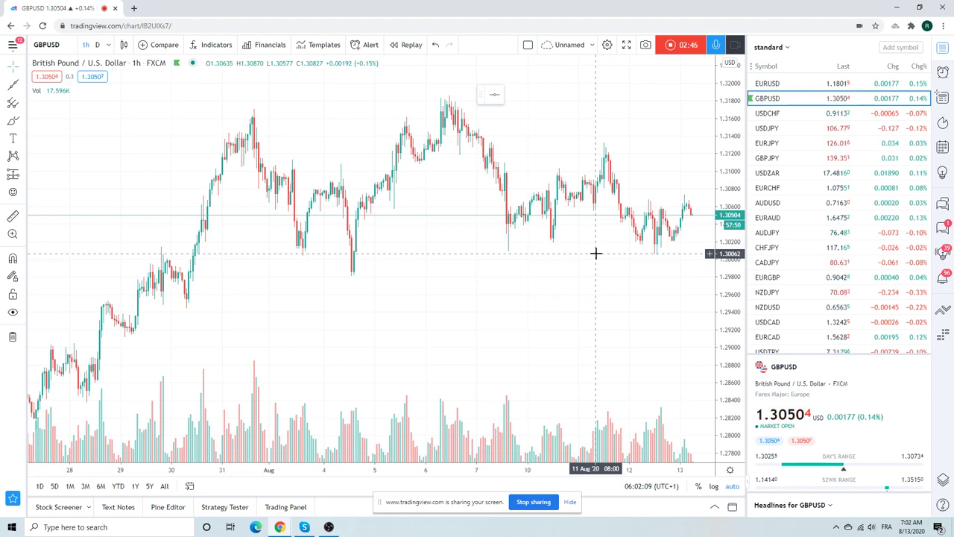
Load USDCHF on the D interval, zoomed to March–August.
{"action": "left_click", "coordinate": [762, 115]}
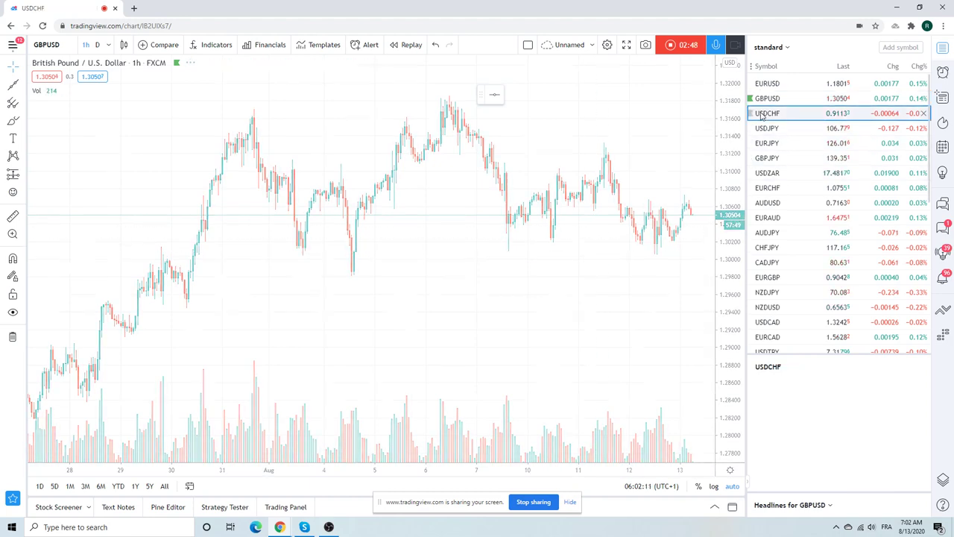
{"action": "scroll", "coordinate": [533, 266], "scroll_direction": "up", "scroll_amount": 3}
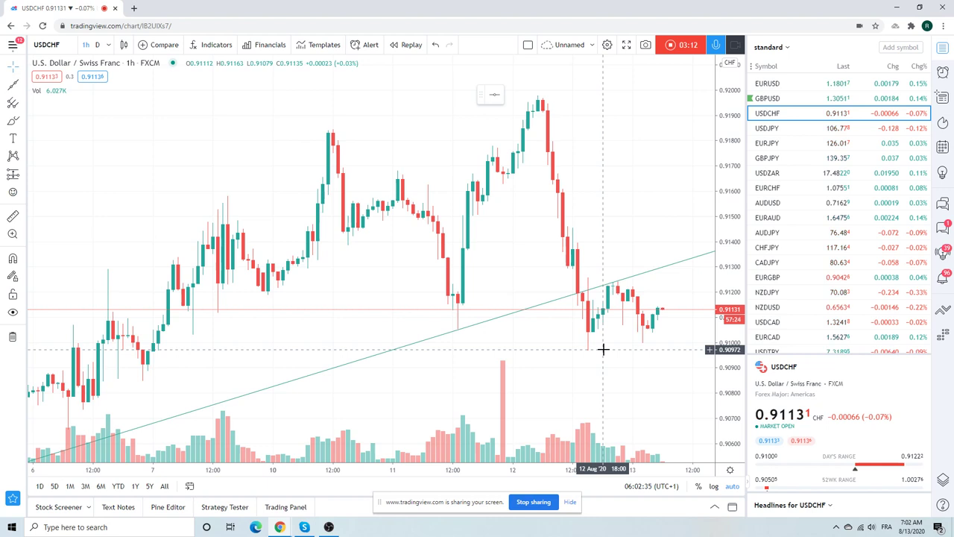
{"action": "left_click", "coordinate": [97, 45]}
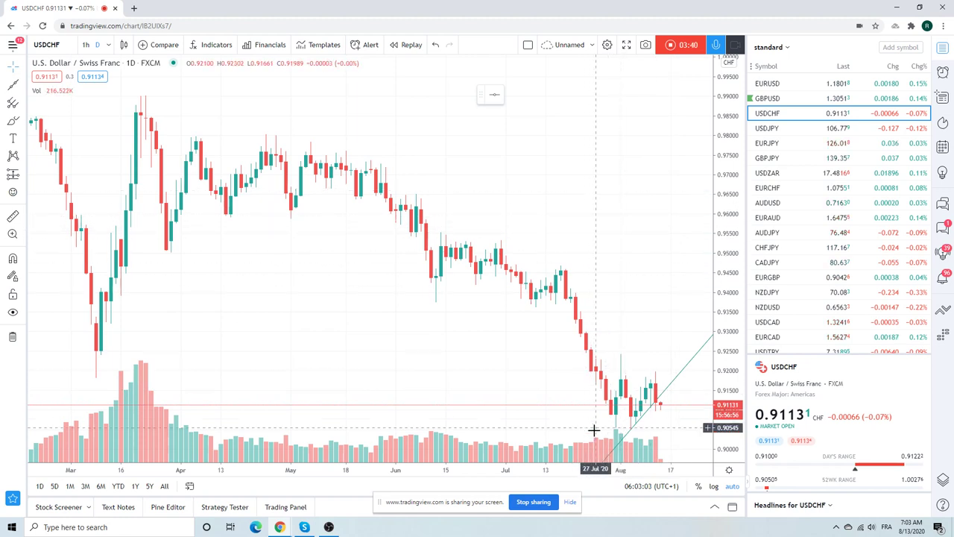
Load the USDJPY daily chart from the watchlist.
{"action": "left_click", "coordinate": [769, 129]}
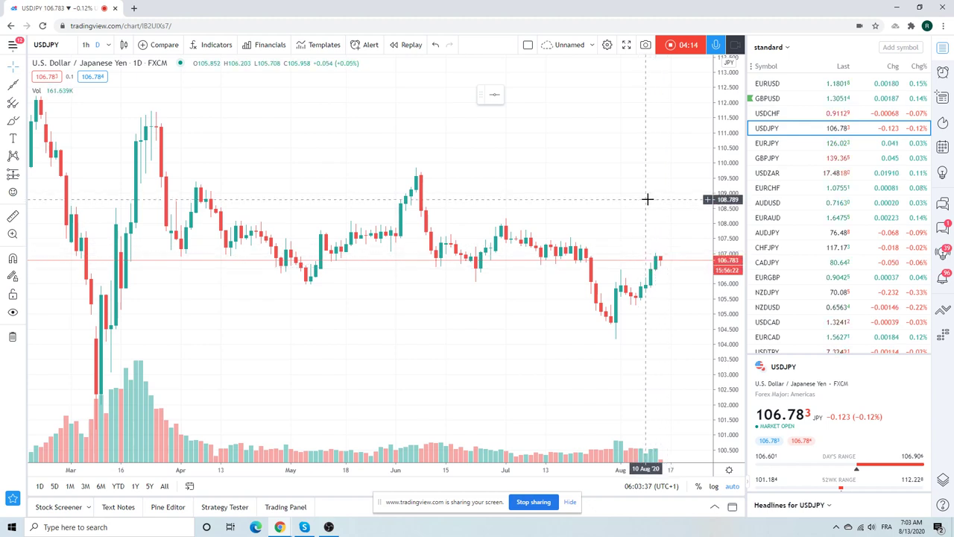
Flip through the EURJPY, GBPJPY and AUDJPY daily charts, zooming out for longer history.
{"action": "left_click", "coordinate": [761, 148]}
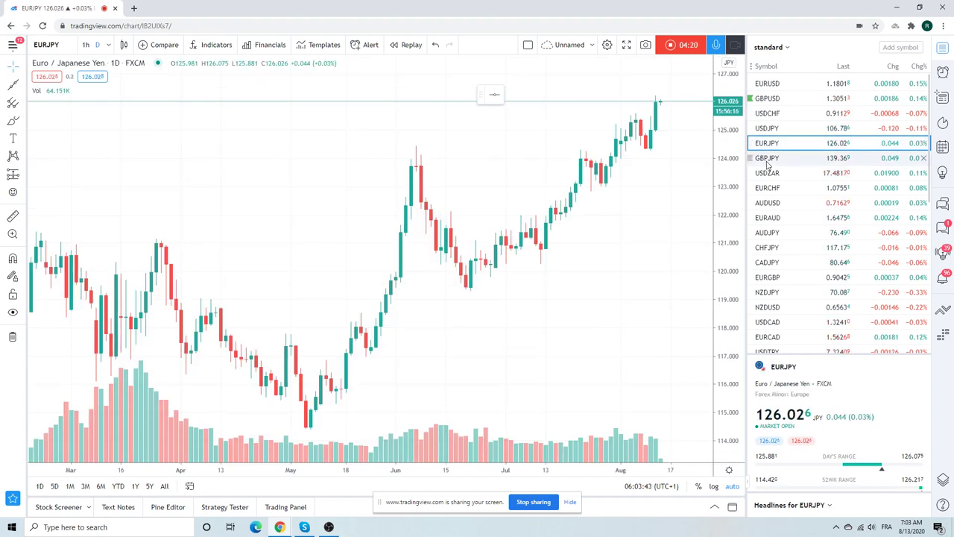
{"action": "left_click", "coordinate": [766, 160]}
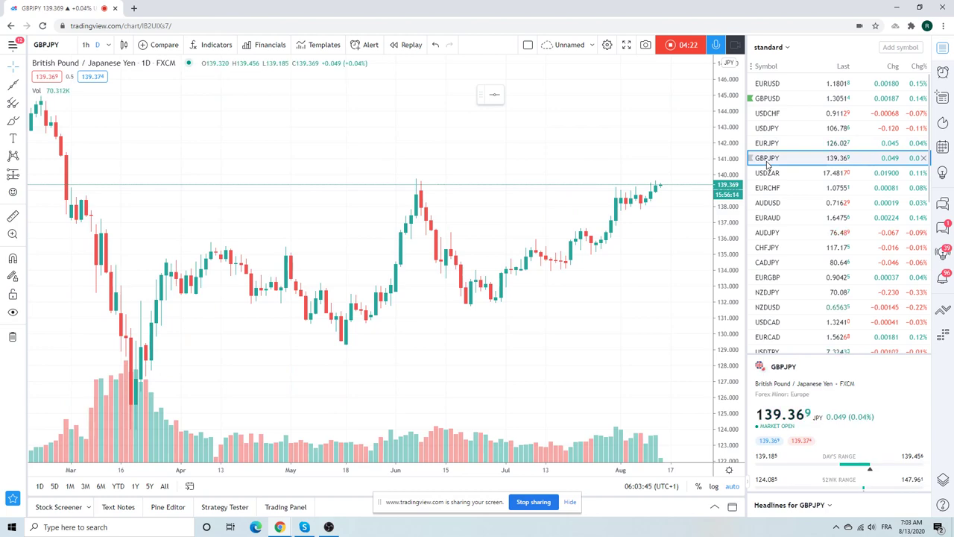
{"action": "left_click", "coordinate": [775, 233]}
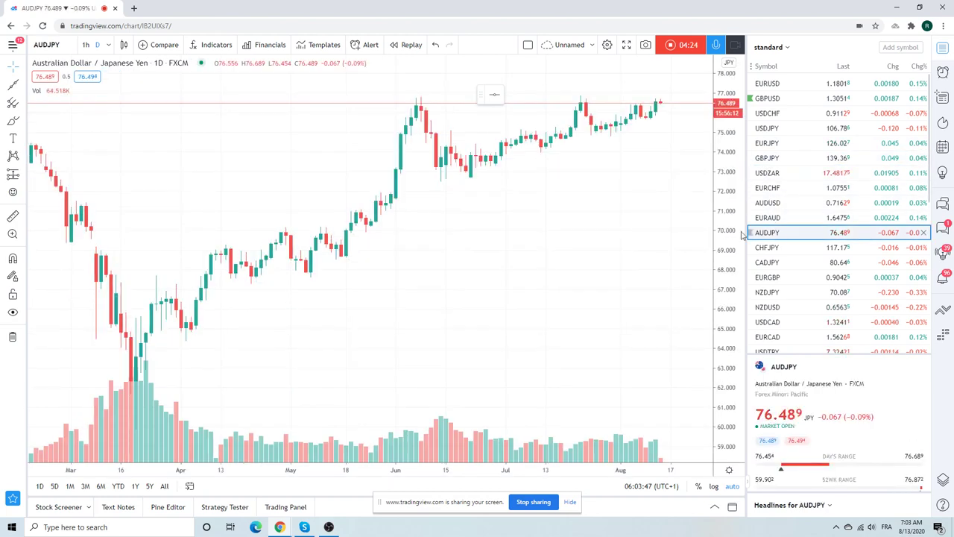
{"action": "scroll", "coordinate": [678, 226], "scroll_direction": "down", "scroll_amount": 3}
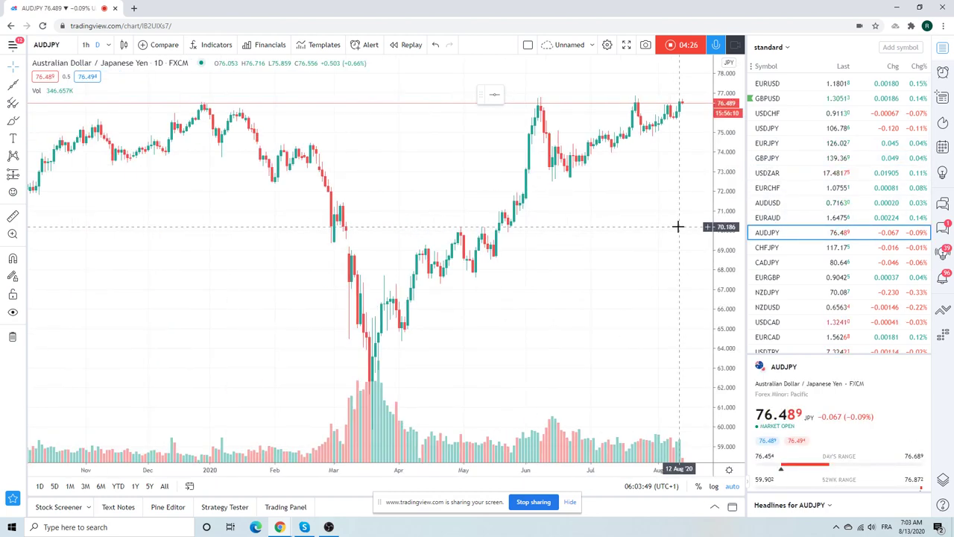
{"action": "scroll", "coordinate": [678, 226], "scroll_direction": "down", "scroll_amount": 3}
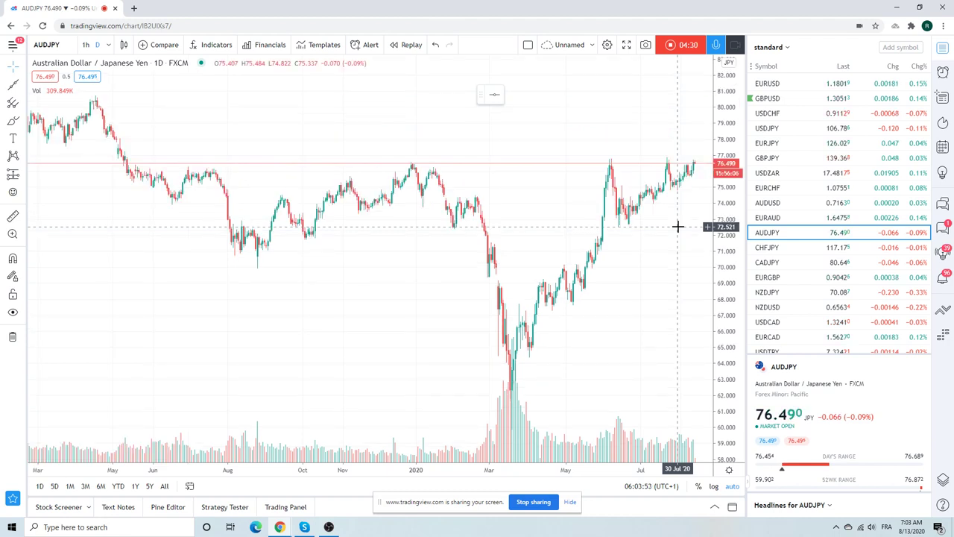
Revisit GBPJPY and EURJPY, then return to AUDJPY showing early 2019 onward.
{"action": "left_click", "coordinate": [774, 159]}
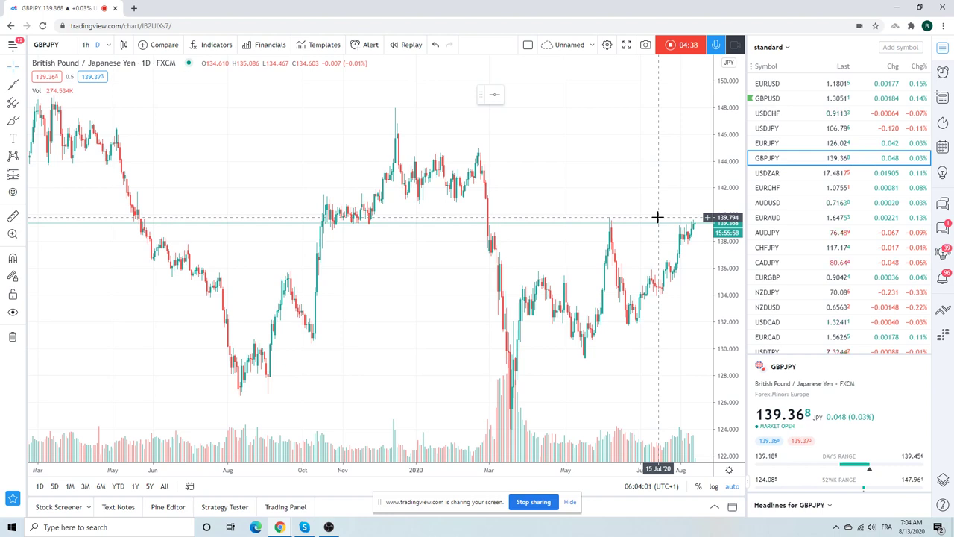
{"action": "key", "text": "Up"}
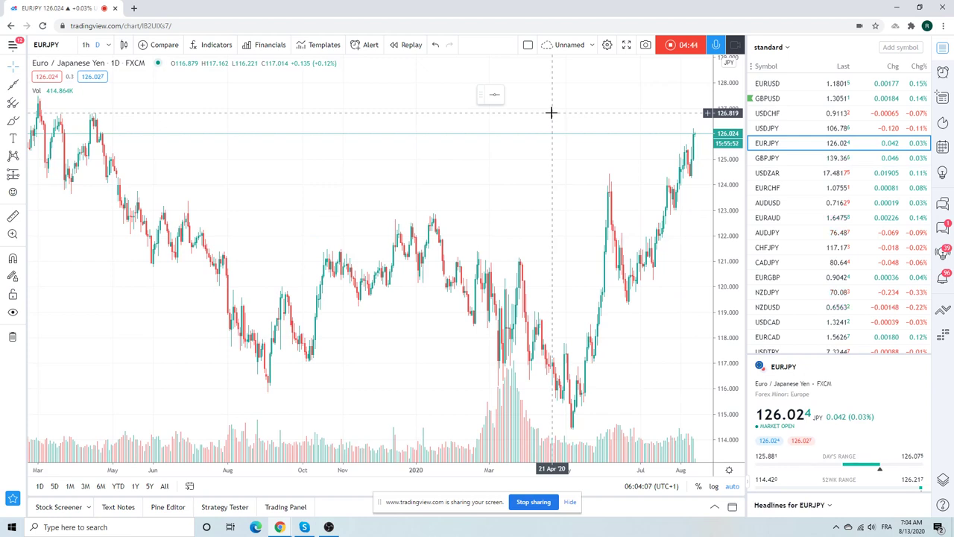
{"action": "scroll", "coordinate": [552, 113], "scroll_direction": "down", "scroll_amount": 3}
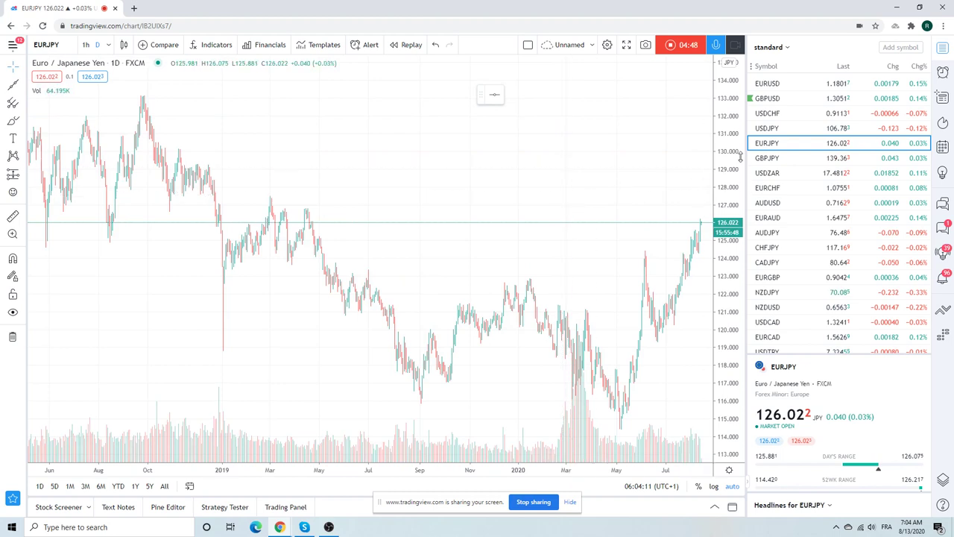
{"action": "left_click", "coordinate": [775, 232]}
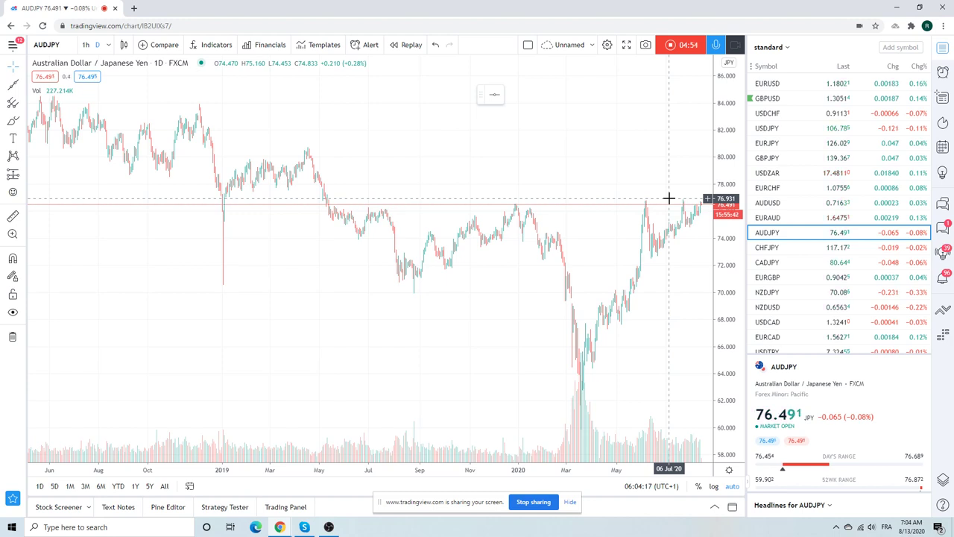
{"action": "scroll", "coordinate": [640, 154], "scroll_direction": "up", "scroll_amount": 2}
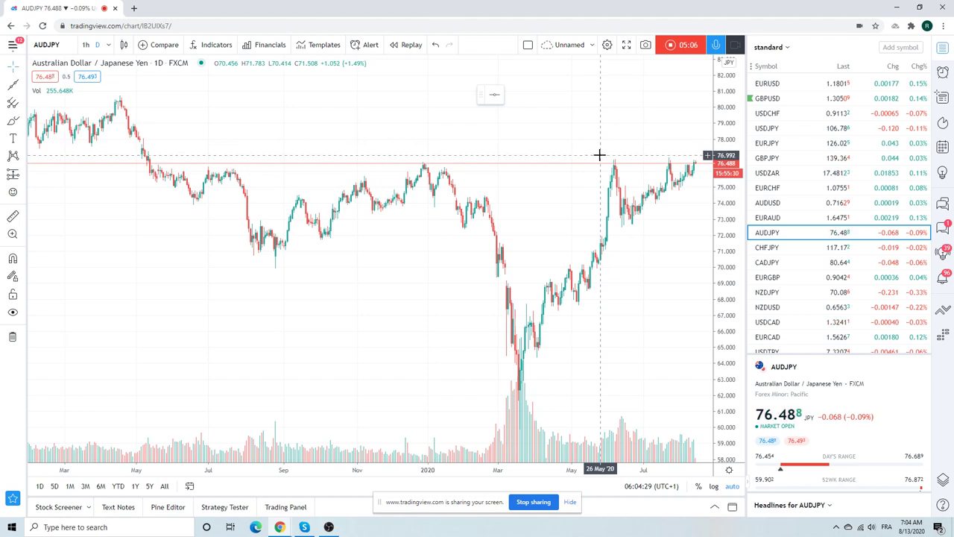
{"action": "left_click", "coordinate": [767, 247]}
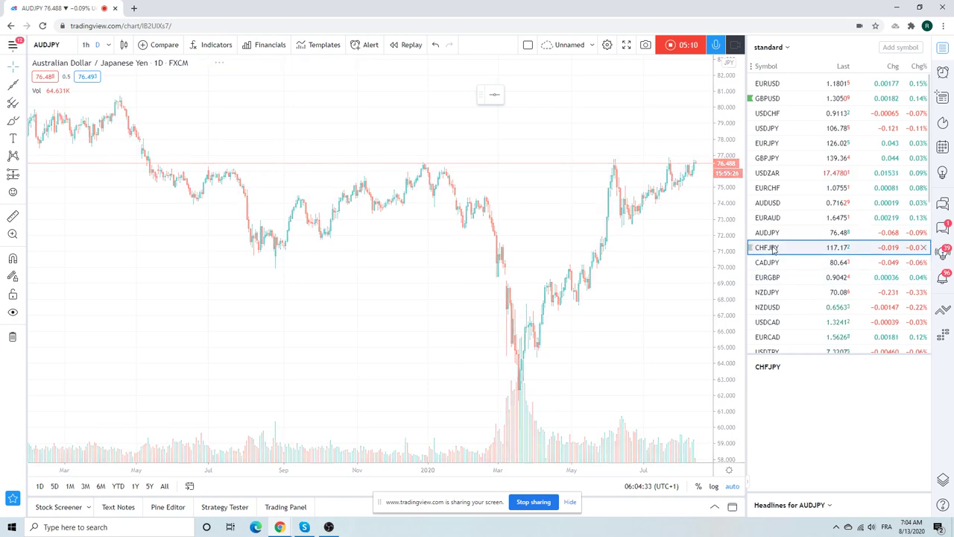
{"action": "scroll", "coordinate": [632, 250], "scroll_direction": "up", "scroll_amount": 3}
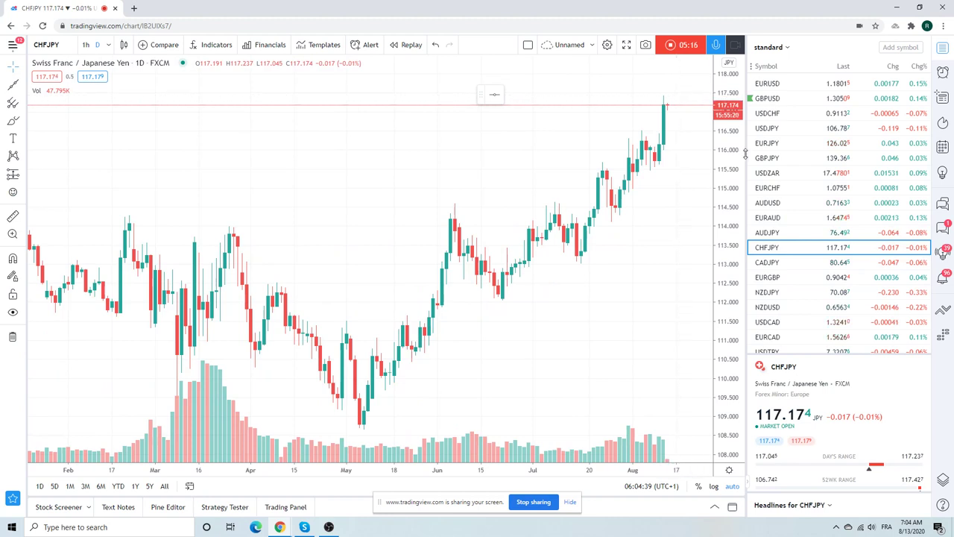
{"action": "scroll", "coordinate": [775, 291], "scroll_direction": "down", "scroll_amount": 1}
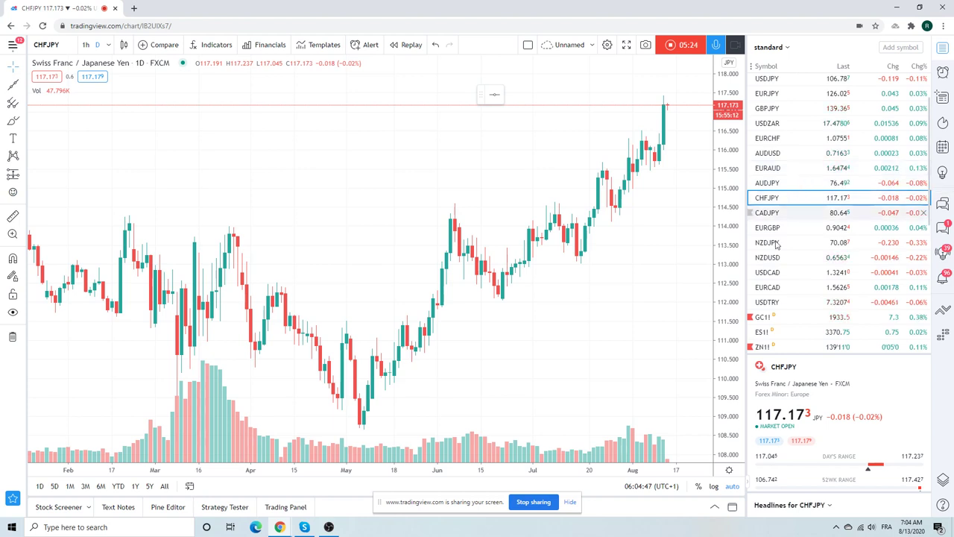
Load the GC1! Gold Futures daily chart from the watchlist.
{"action": "left_click", "coordinate": [816, 317]}
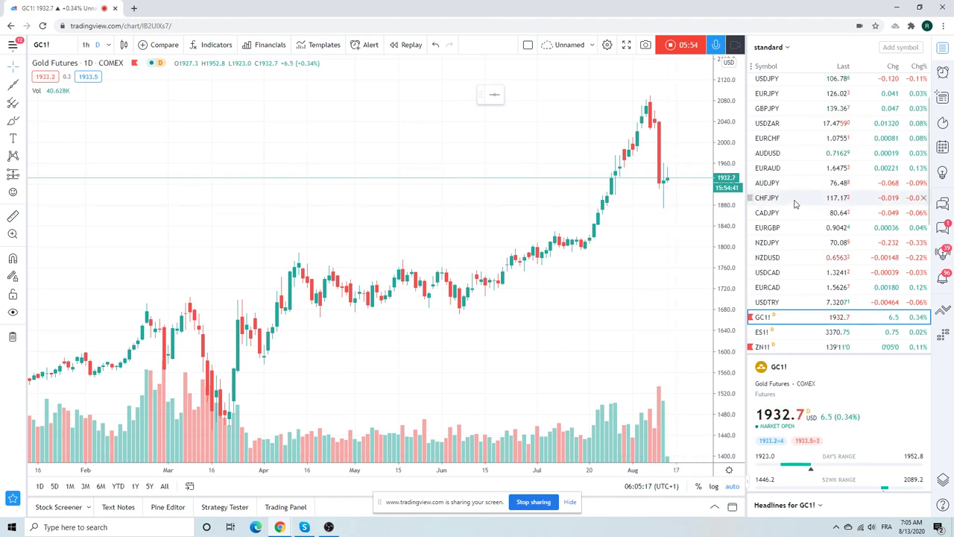
Load ZN1! 10 Year T-Note Futures and zoom out to mid-2019 history.
{"action": "left_click", "coordinate": [765, 346]}
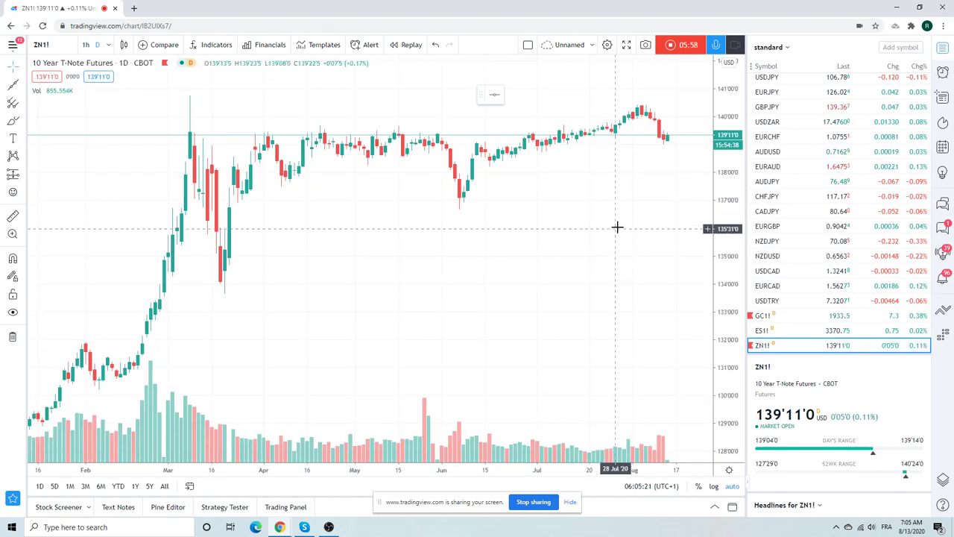
{"action": "scroll", "coordinate": [615, 224], "scroll_direction": "down", "scroll_amount": 3}
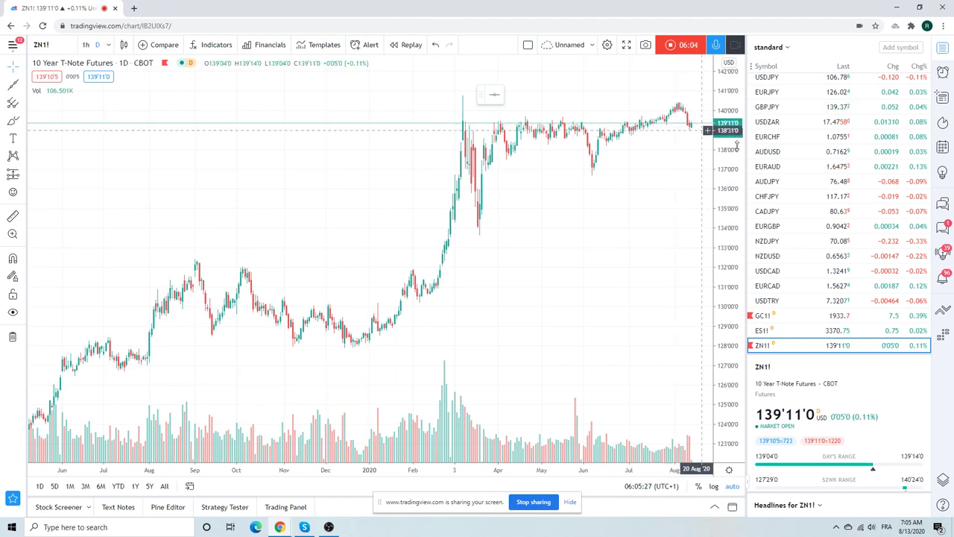
{"action": "scroll", "coordinate": [813, 219], "scroll_direction": "down", "scroll_amount": 1}
{"action": "scroll", "coordinate": [814, 218], "scroll_direction": "down", "scroll_amount": 2}
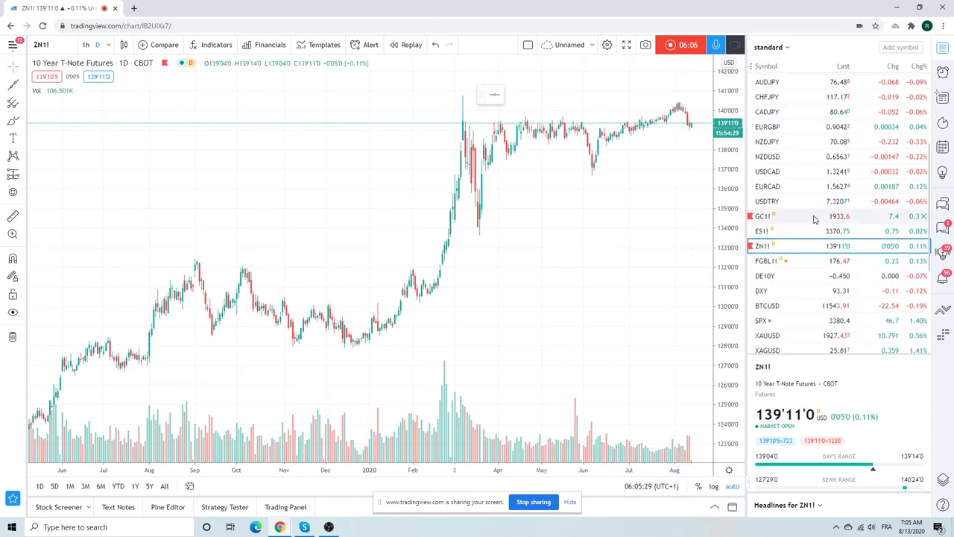
{"action": "scroll", "coordinate": [794, 299], "scroll_direction": "down", "scroll_amount": 5}
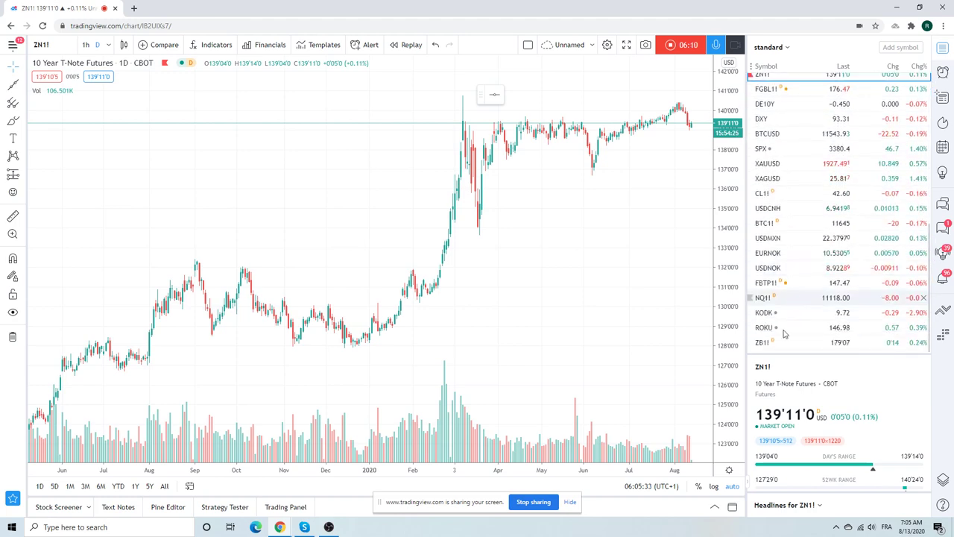
Load ZB1! T-Bond Futures zoomed in to February–mid-August 2020.
{"action": "left_click", "coordinate": [762, 341]}
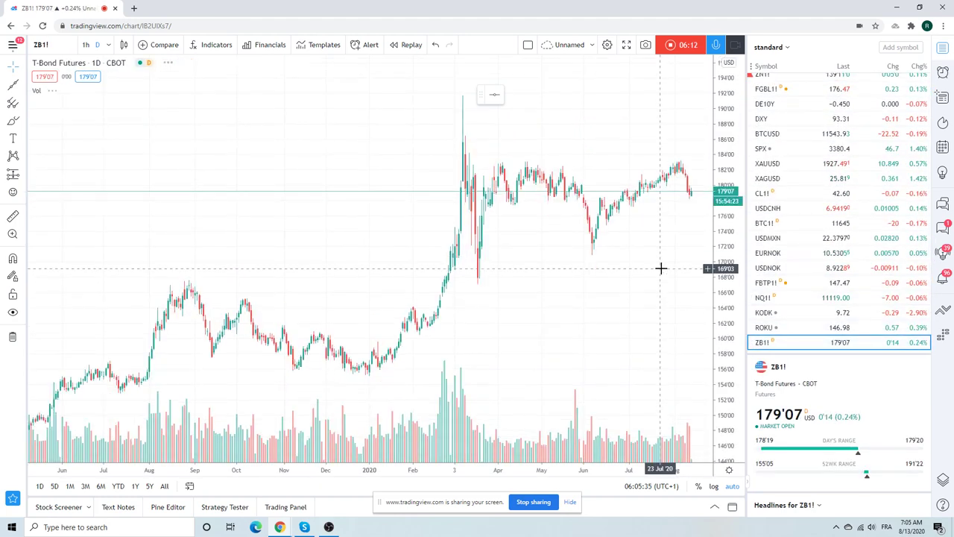
{"action": "scroll", "coordinate": [661, 267], "scroll_direction": "up", "scroll_amount": 5}
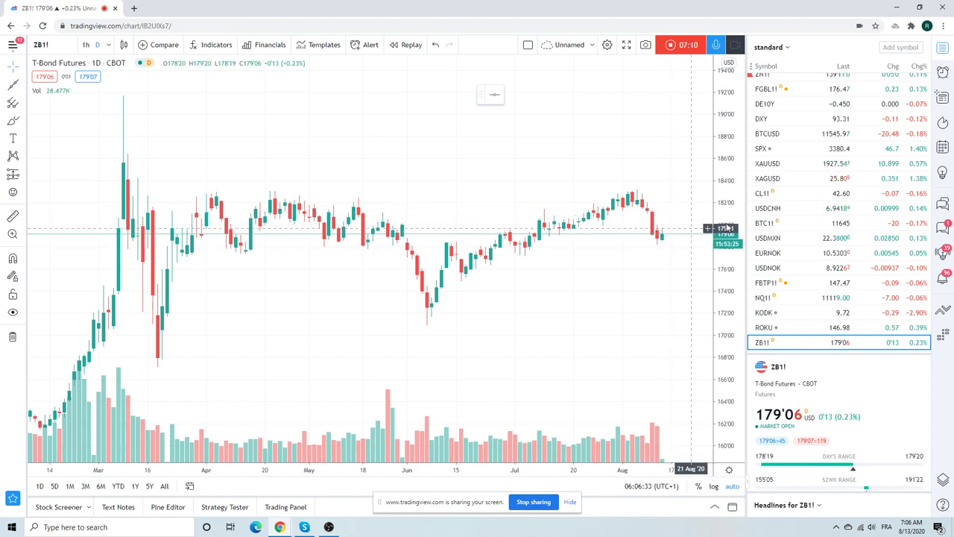
{"action": "scroll", "coordinate": [799, 216], "scroll_direction": "up", "scroll_amount": 3}
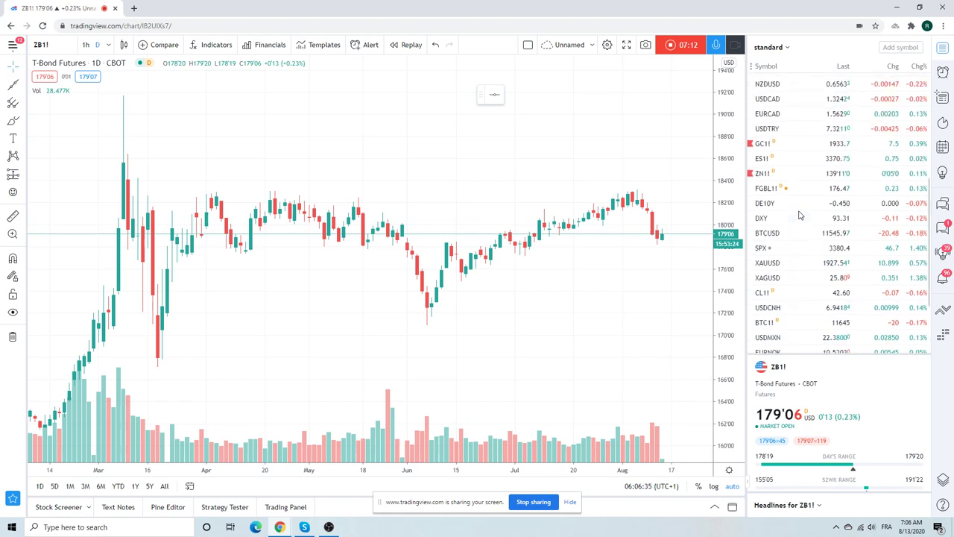
Reload the ZN1! T-Note daily chart from the watchlist.
{"action": "left_click", "coordinate": [768, 175]}
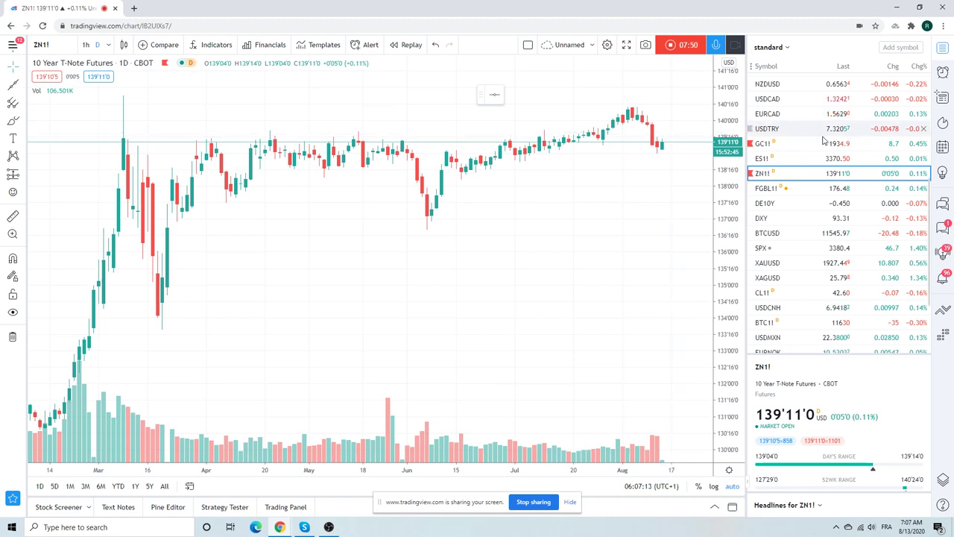
Switch to the ES1! daily chart and zoom out to show history from November 2019.
{"action": "left_click", "coordinate": [762, 161]}
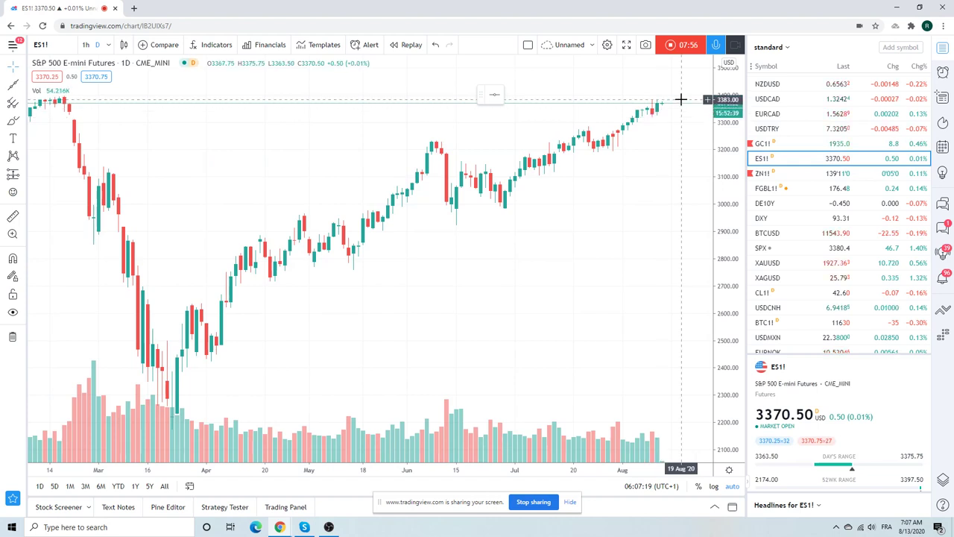
{"action": "scroll", "coordinate": [681, 99], "scroll_direction": "down", "scroll_amount": 4}
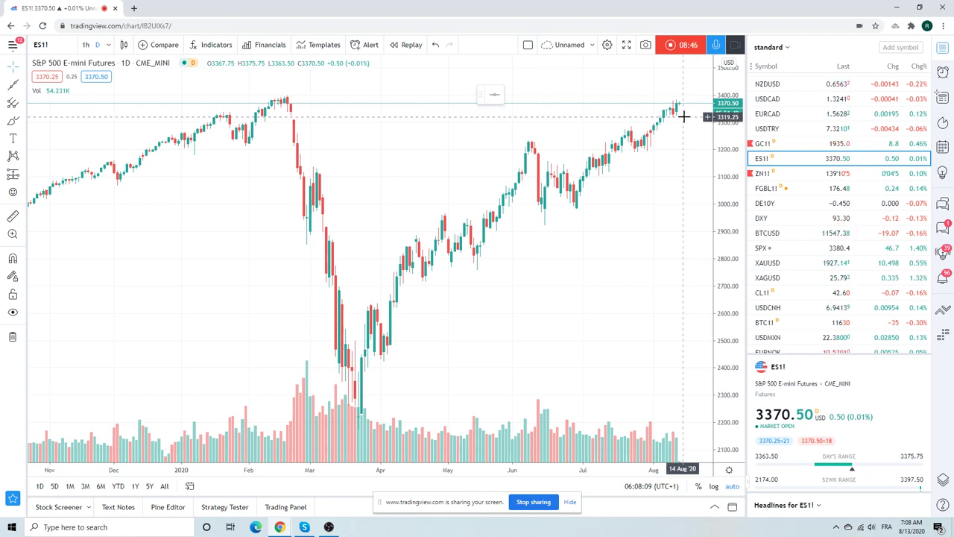
Switch to the BTC1! daily chart and adjust the zoom to span November 2019 to mid-August 2020.
{"action": "left_click", "coordinate": [775, 321]}
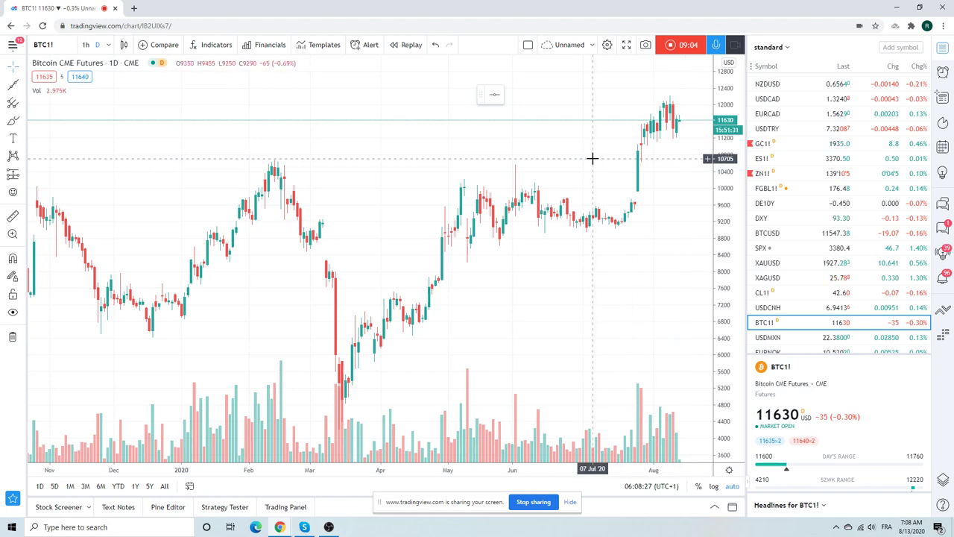
{"action": "scroll", "coordinate": [592, 158], "scroll_direction": "down", "scroll_amount": 3}
{"action": "scroll", "coordinate": [592, 158], "scroll_direction": "up", "scroll_amount": 1}
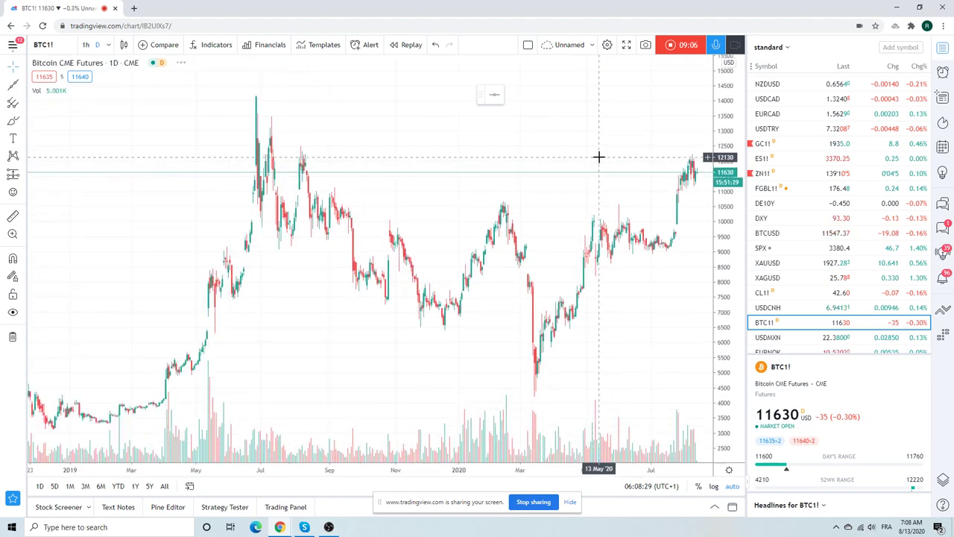
{"action": "scroll", "coordinate": [599, 156], "scroll_direction": "up", "scroll_amount": 1}
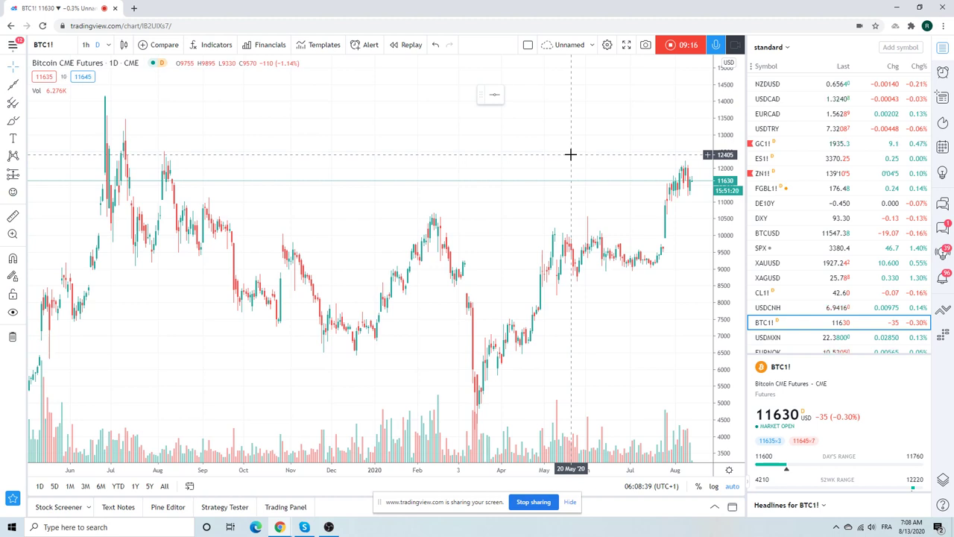
{"action": "scroll", "coordinate": [570, 154], "scroll_direction": "up", "scroll_amount": 2}
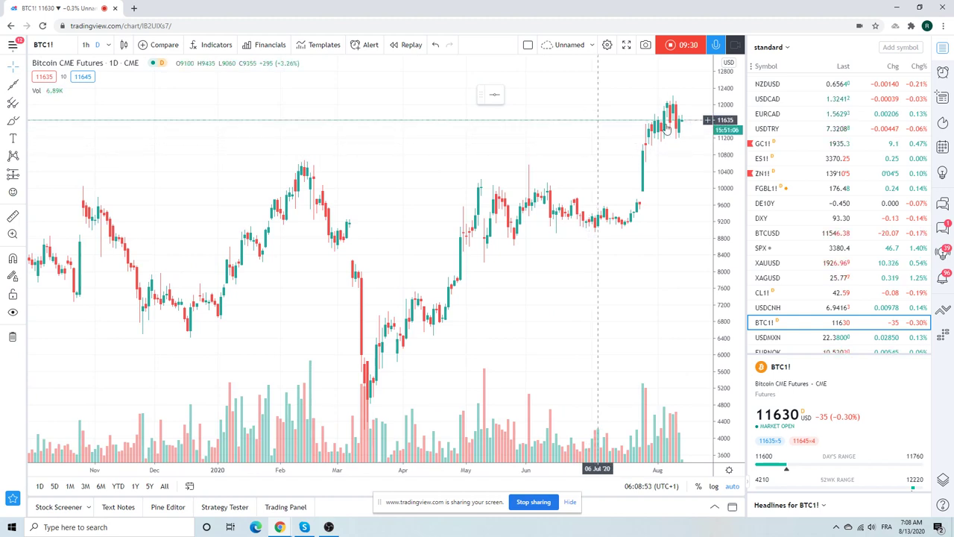
{"action": "scroll", "coordinate": [829, 147], "scroll_direction": "down", "scroll_amount": 3}
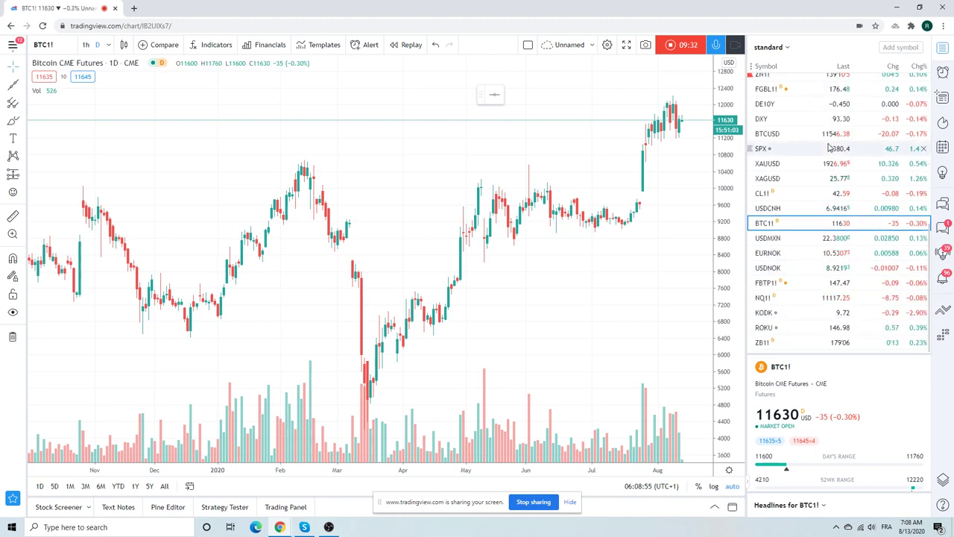
{"action": "scroll", "coordinate": [812, 198], "scroll_direction": "up", "scroll_amount": 4}
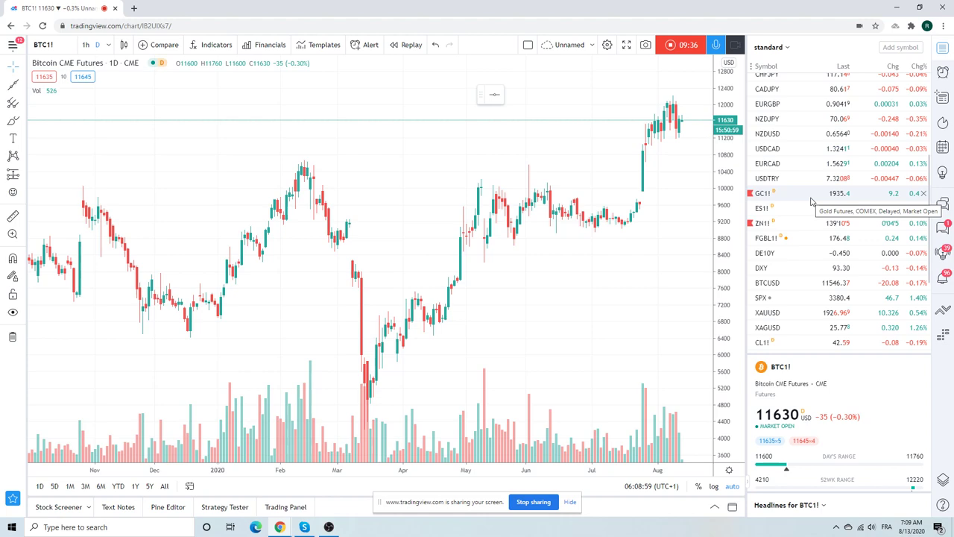
Switch to the CL1! daily chart and zoom to mid-May through mid-August 2020.
{"action": "left_click", "coordinate": [768, 343]}
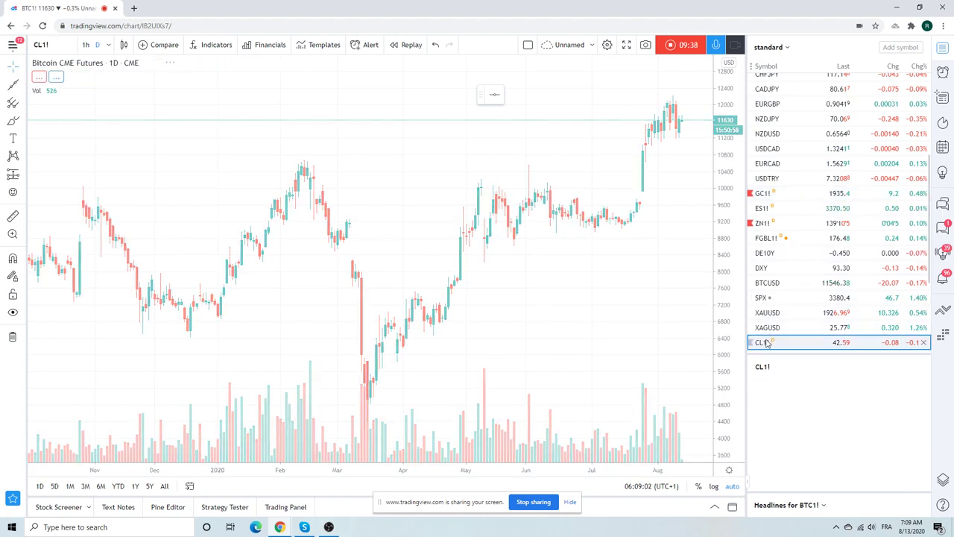
{"action": "scroll", "coordinate": [631, 279], "scroll_direction": "up", "scroll_amount": 6}
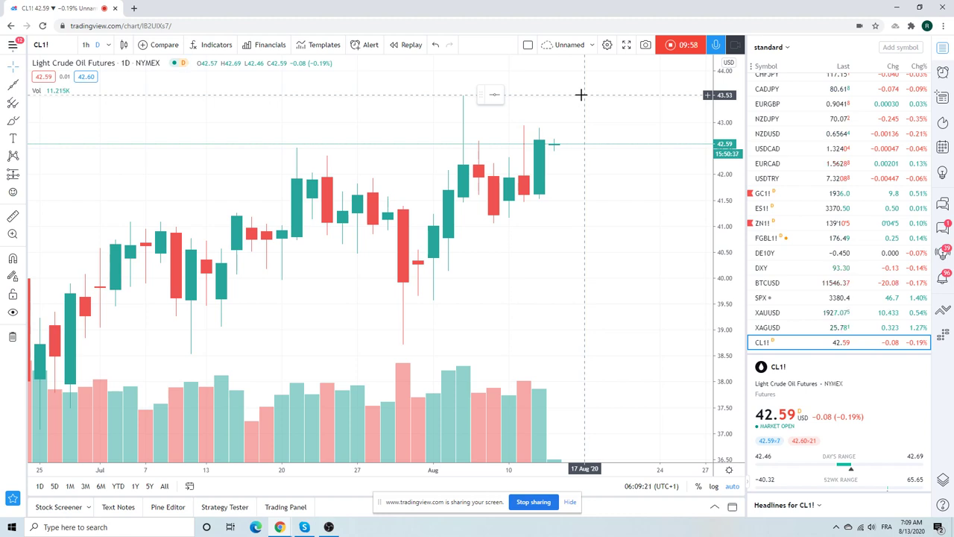
{"action": "scroll", "coordinate": [627, 169], "scroll_direction": "down", "scroll_amount": 2}
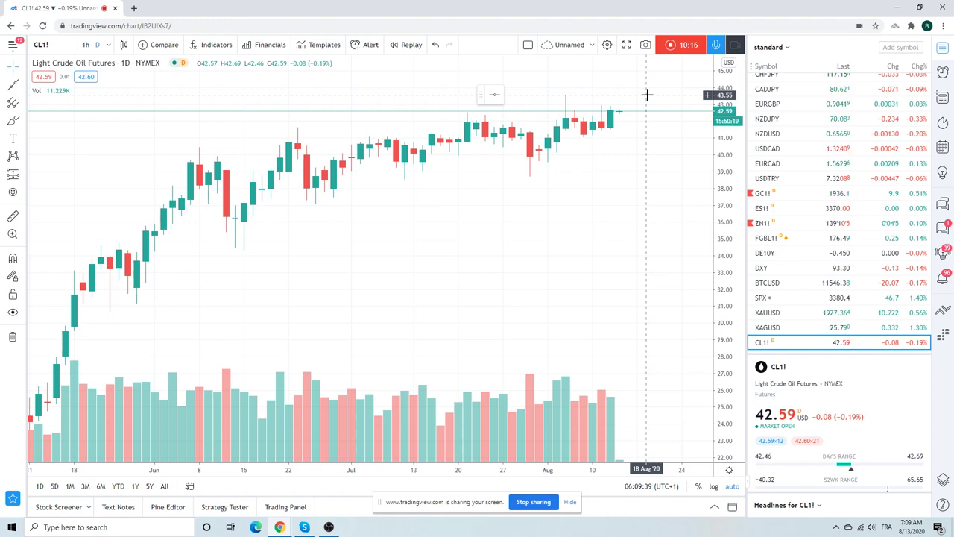
{"action": "scroll", "coordinate": [623, 169], "scroll_direction": "down", "scroll_amount": 4}
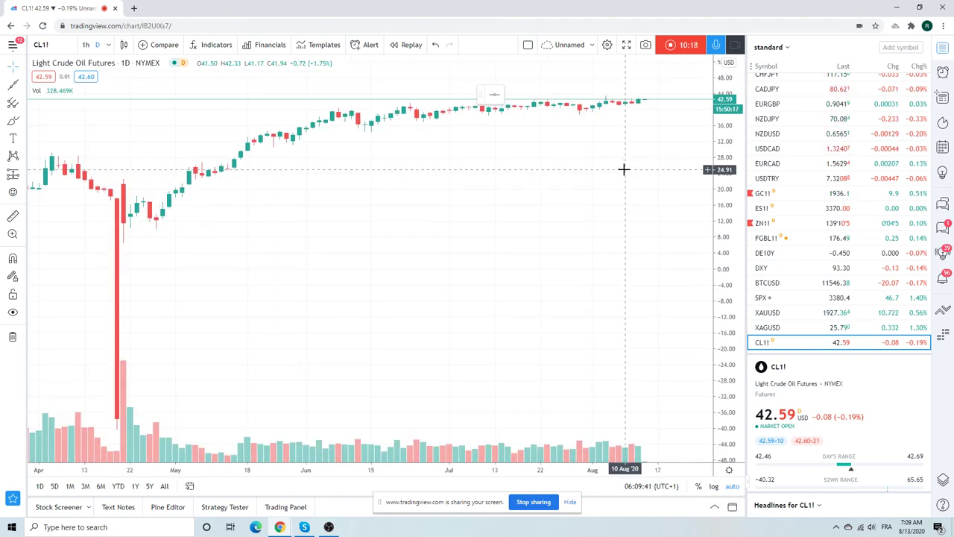
{"action": "scroll", "coordinate": [623, 169], "scroll_direction": "up", "scroll_amount": 4}
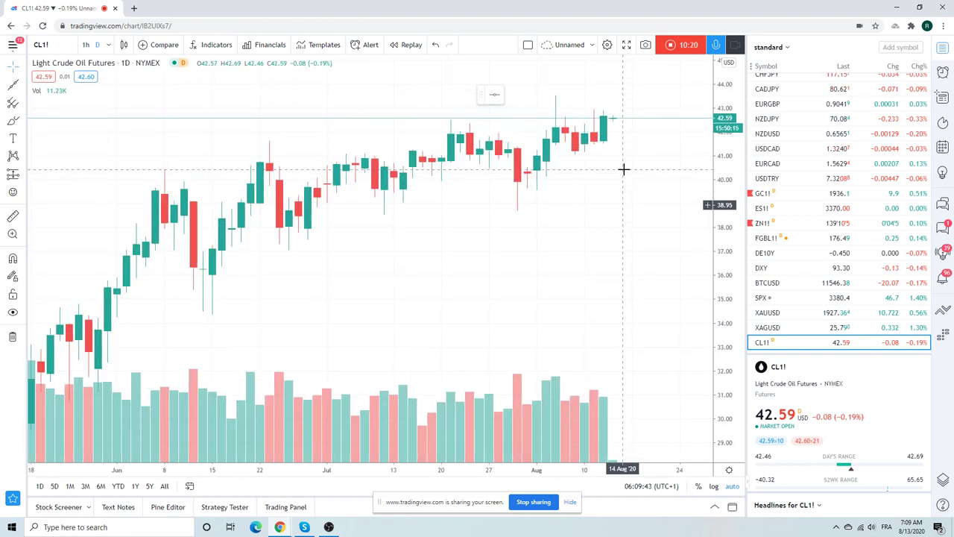